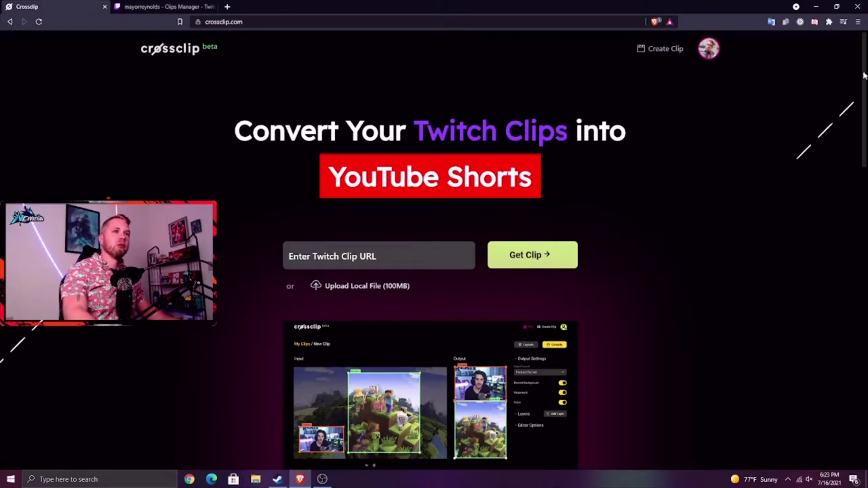
Step: Copy the Twitch link of the 'Three smooth one-bursts in SWAT' clip, then return to Crossclip
{"action": "left_click_drag", "start_coordinate": [865, 74], "coordinate": [865, 244]}
{"action": "scroll", "coordinate": [591, 267], "scroll_direction": "down", "scroll_amount": 4}
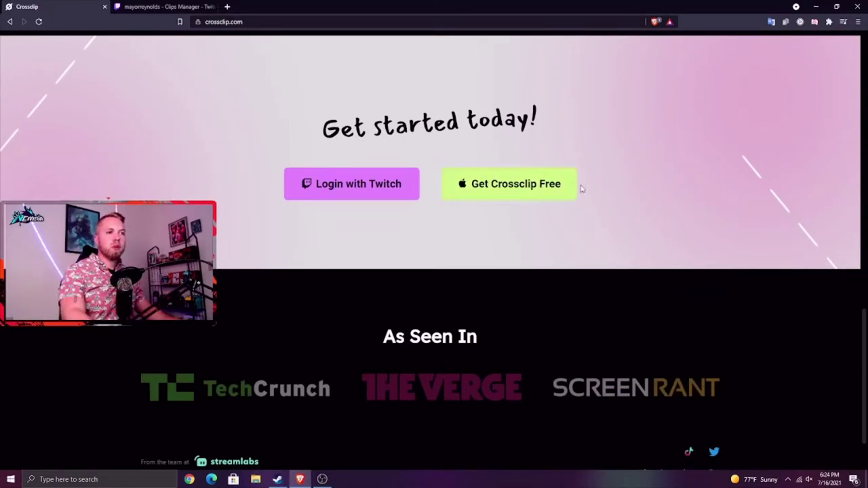
{"action": "scroll", "coordinate": [574, 239], "scroll_direction": "down", "scroll_amount": 1}
{"action": "scroll", "coordinate": [858, 381], "scroll_direction": "up", "scroll_amount": 7}
{"action": "scroll", "coordinate": [434, 244], "scroll_direction": "down", "scroll_amount": 2}
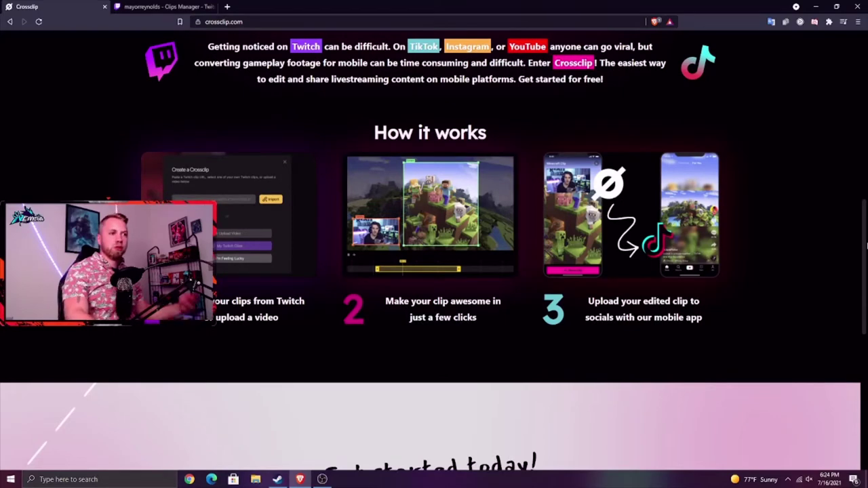
{"action": "scroll", "coordinate": [867, 248], "scroll_direction": "down", "scroll_amount": 1}
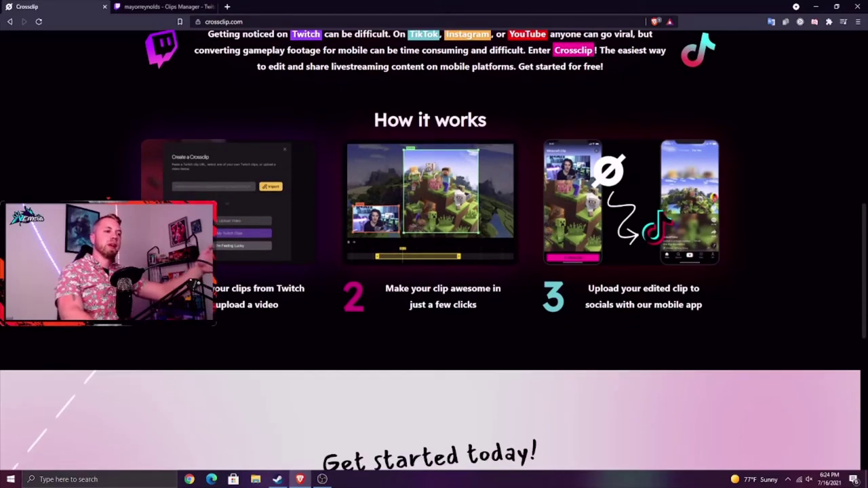
{"action": "scroll", "coordinate": [435, 244], "scroll_direction": "up", "scroll_amount": 10}
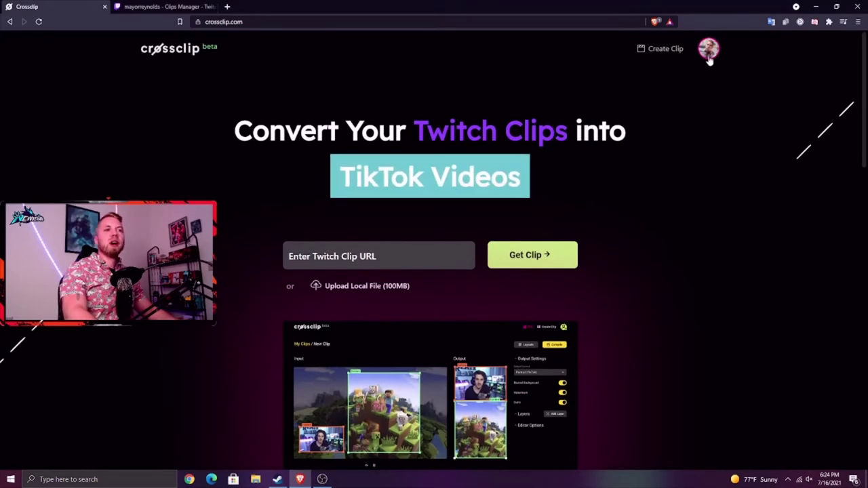
{"action": "left_click", "coordinate": [170, 7]}
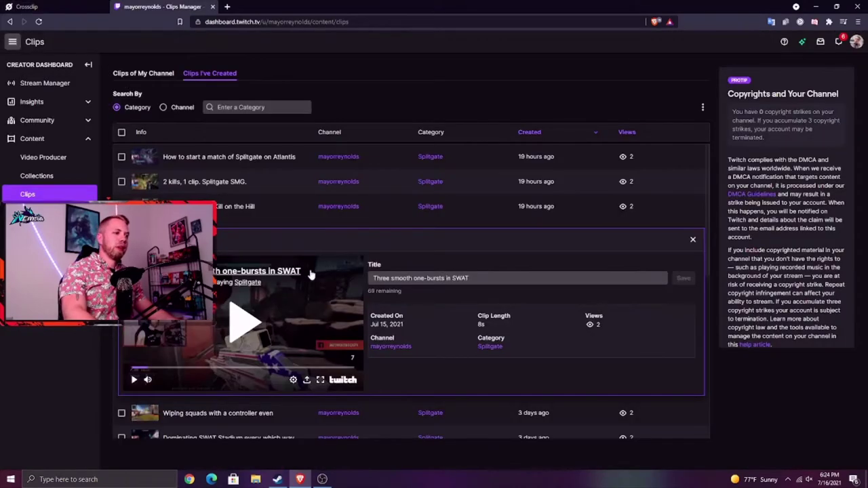
{"action": "left_click", "coordinate": [257, 270]}
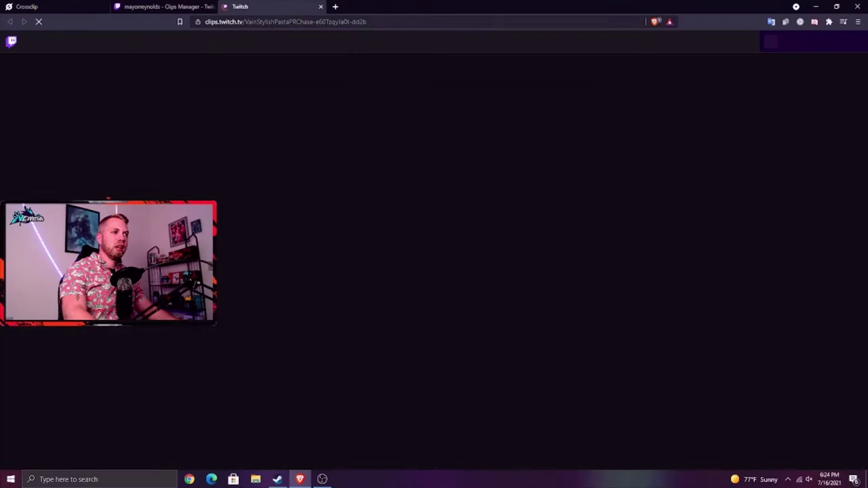
{"action": "right_click", "coordinate": [275, 21]}
{"action": "left_click", "coordinate": [308, 73]}
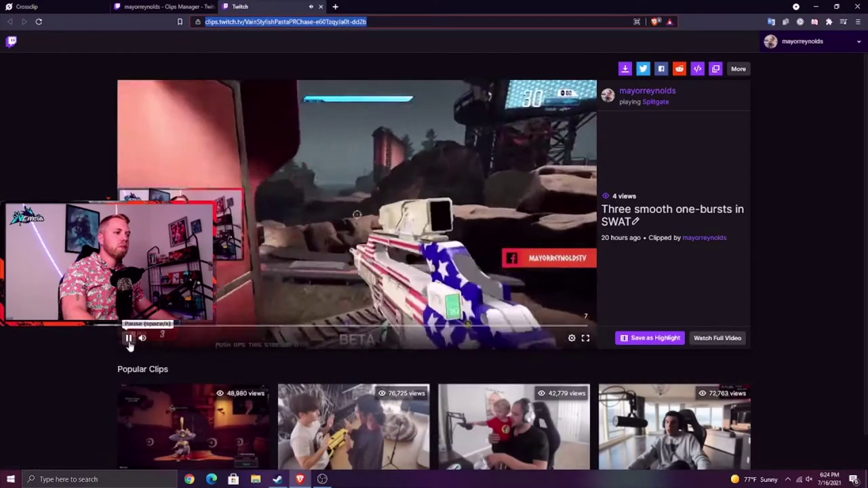
{"action": "left_click", "coordinate": [27, 7]}
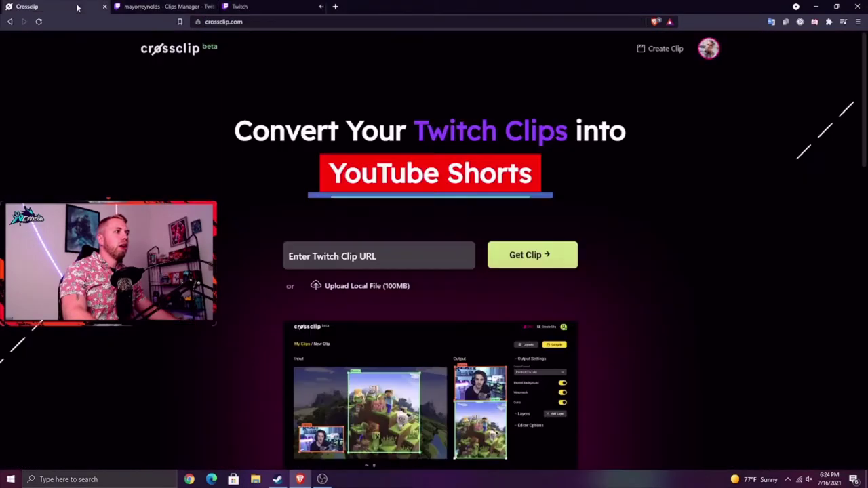
Step: Paste the SWAT clip's Twitch link into the URL field and load it with Get Clip
{"action": "left_click", "coordinate": [362, 257]}
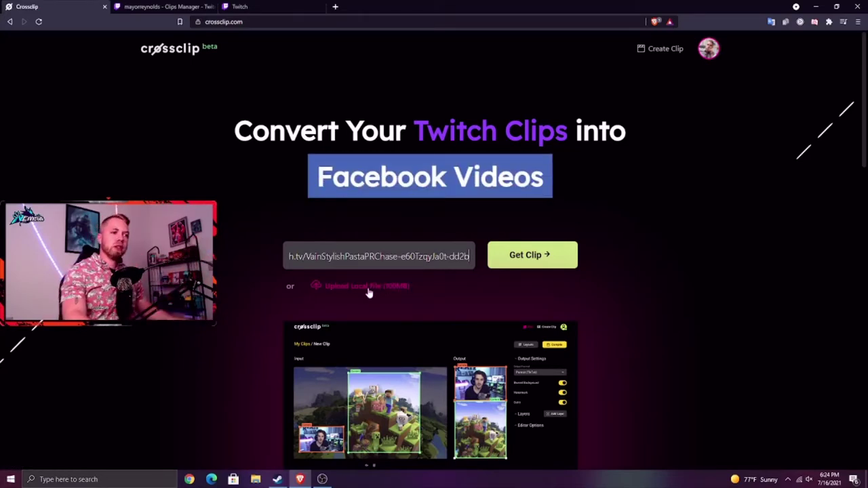
{"action": "left_click", "coordinate": [531, 257]}
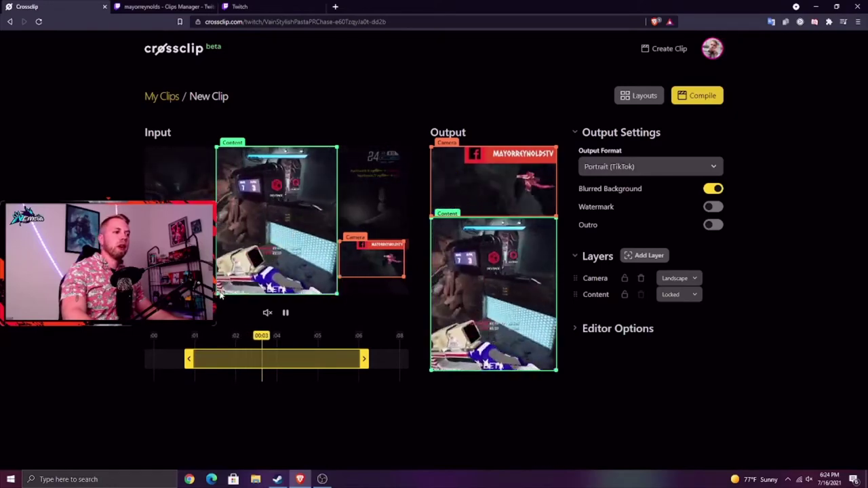
{"action": "mouse_move", "coordinate": [216, 155]}
{"action": "left_mouse_down"}
{"action": "mouse_move", "coordinate": [229, 159]}
{"action": "mouse_move", "coordinate": [238, 201]}
{"action": "mouse_move", "coordinate": [261, 198]}
{"action": "mouse_move", "coordinate": [225, 149]}
{"action": "mouse_move", "coordinate": [207, 150]}
{"action": "left_mouse_up"}
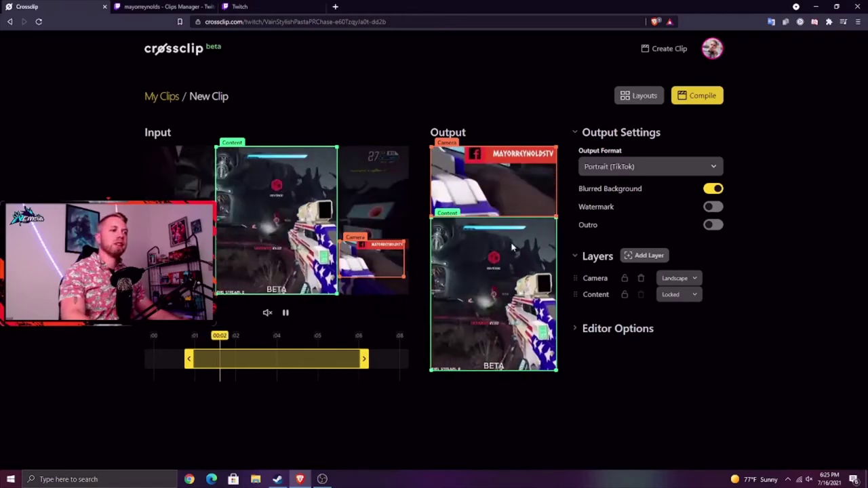
{"action": "left_click", "coordinate": [642, 167]}
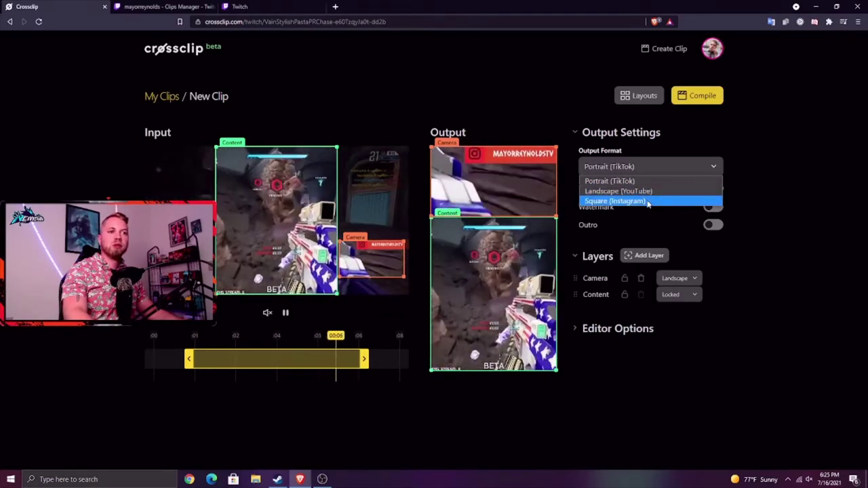
{"action": "left_click", "coordinate": [627, 182]}
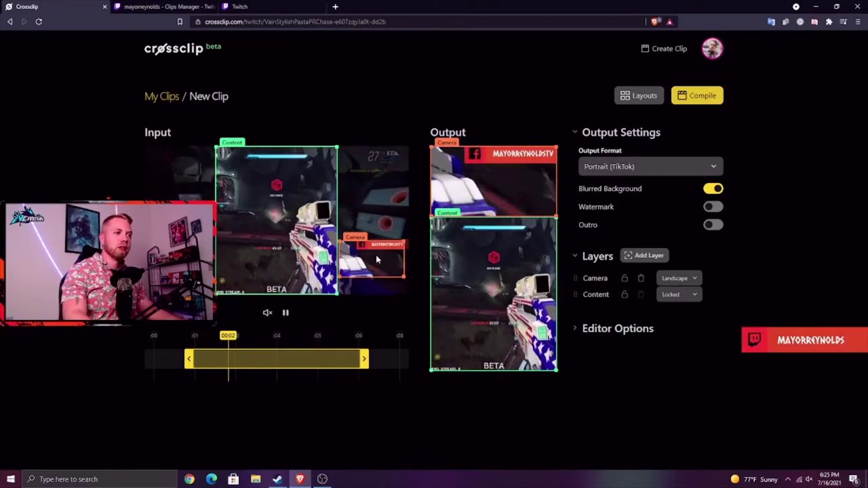
Step: Move the Camera crop box onto the streamer's facecam in the Input preview
{"action": "left_click_drag", "start_coordinate": [382, 254], "coordinate": [180, 258]}
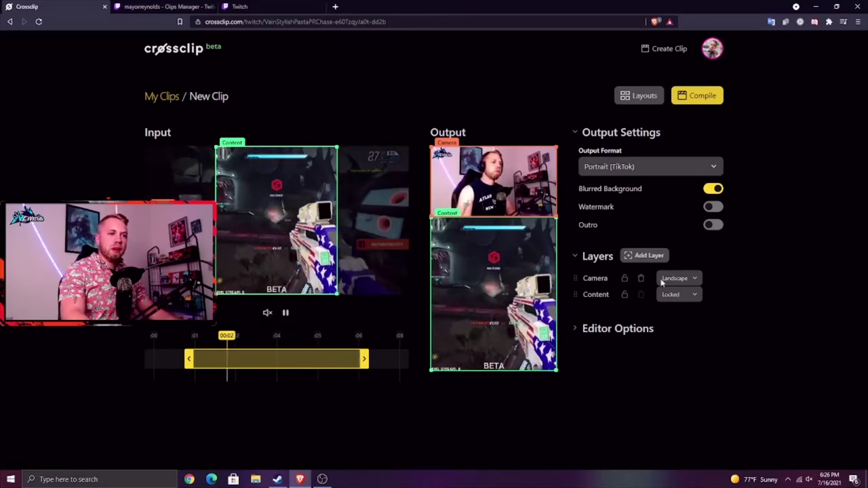
Step: Keep the Camera layer at Landscape and show Editor Options with input borders left on
{"action": "left_click", "coordinate": [692, 283]}
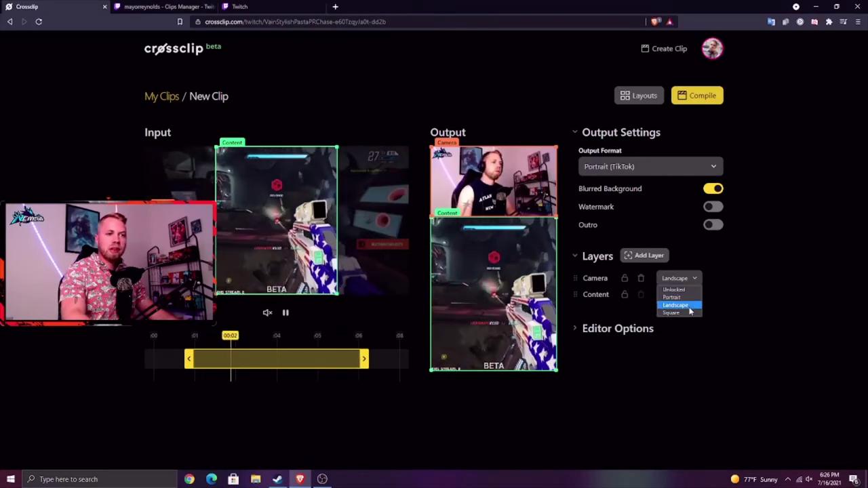
{"action": "left_click", "coordinate": [694, 277]}
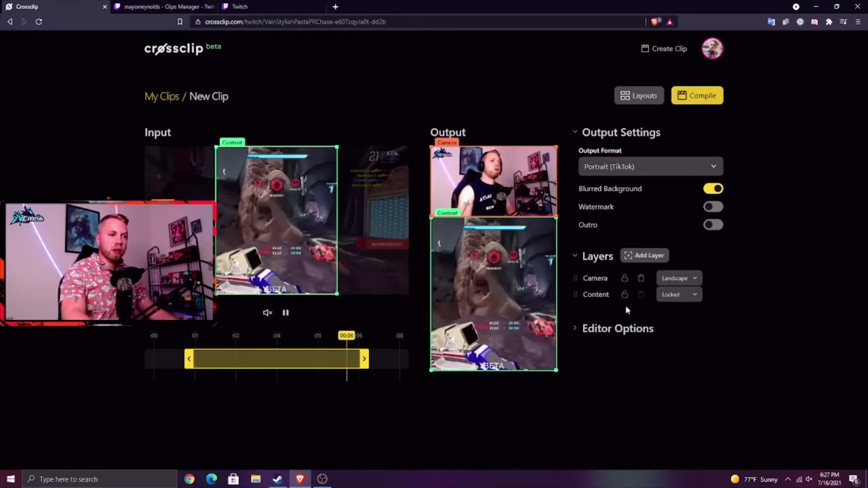
{"action": "left_click", "coordinate": [590, 329]}
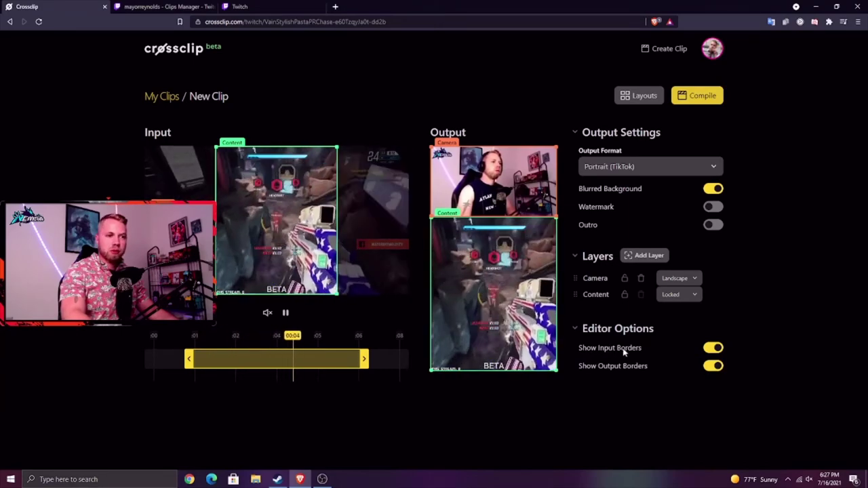
{"action": "left_click", "coordinate": [716, 349]}
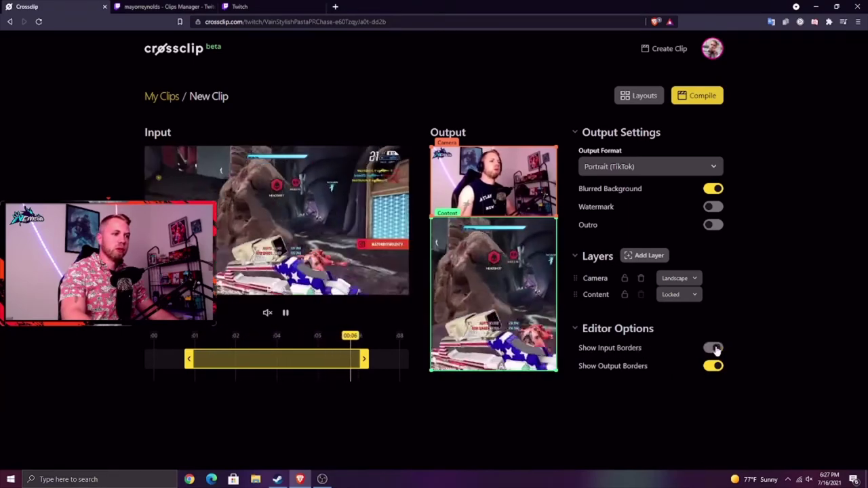
{"action": "left_click", "coordinate": [716, 349]}
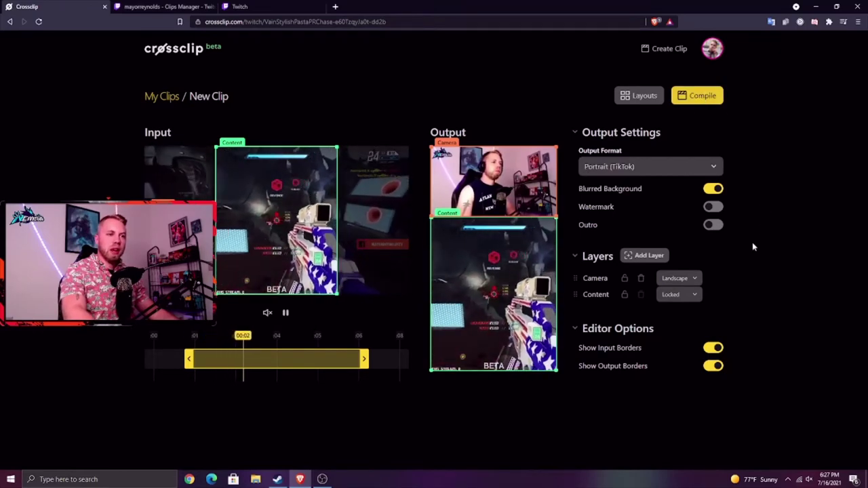
{"action": "left_click", "coordinate": [703, 97]}
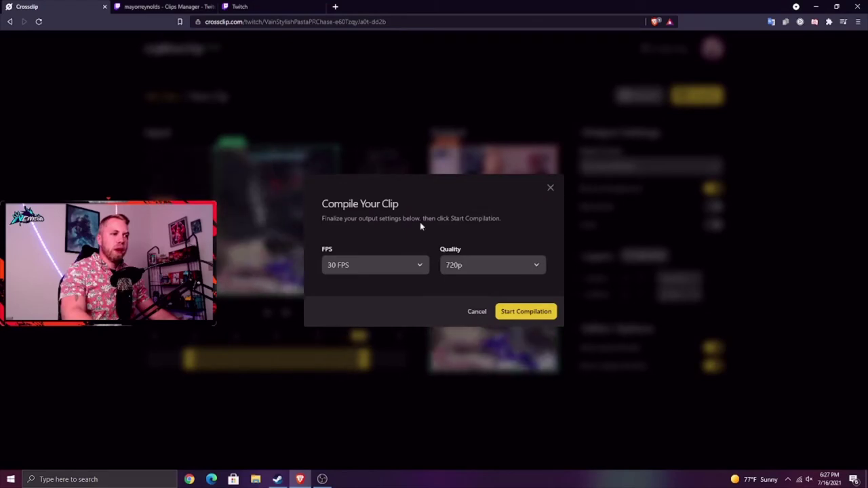
{"action": "left_click", "coordinate": [419, 267]}
{"action": "left_click", "coordinate": [418, 267]}
{"action": "left_click", "coordinate": [479, 265]}
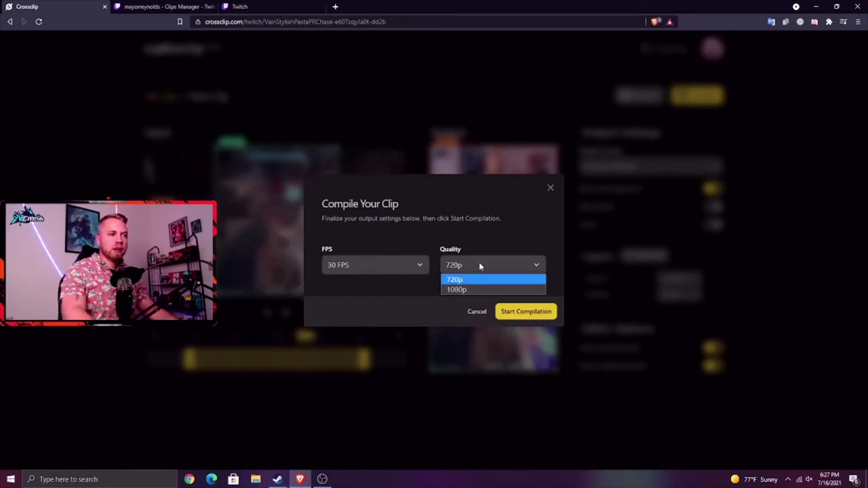
{"action": "left_click", "coordinate": [480, 265]}
{"action": "left_click", "coordinate": [479, 265]}
{"action": "left_click", "coordinate": [476, 264]}
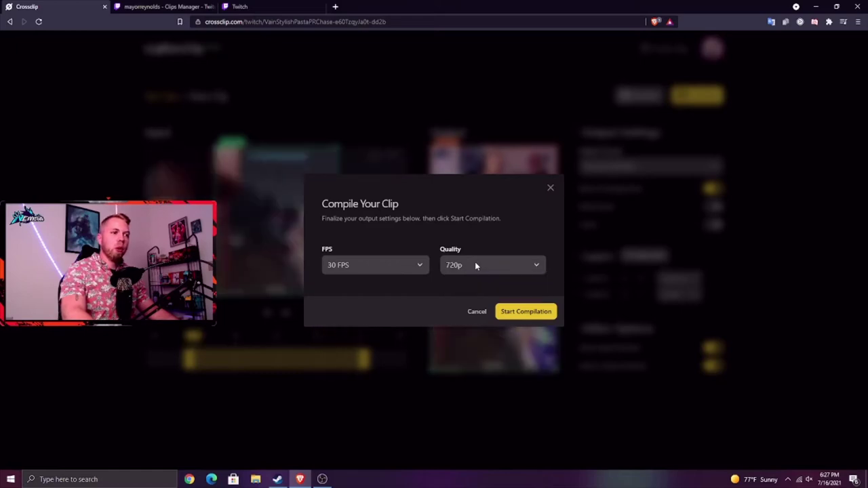
{"action": "left_click", "coordinate": [392, 265]}
{"action": "left_click", "coordinate": [392, 265]}
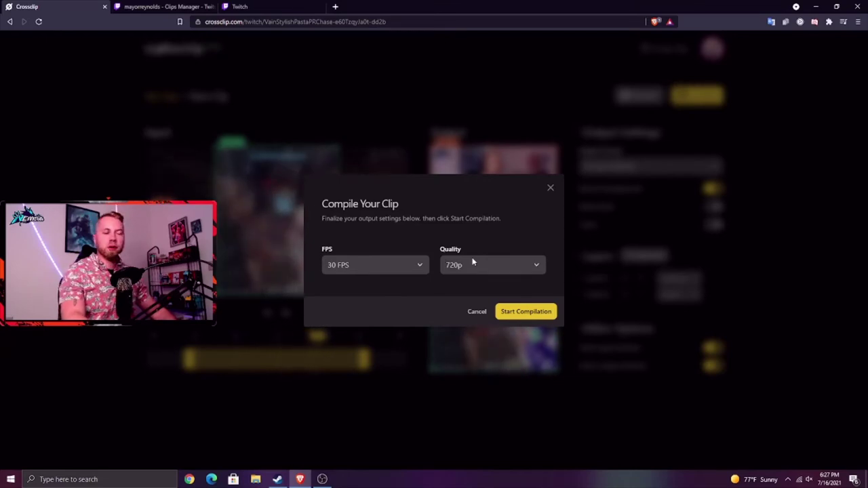
Step: Start compiling the vertical clip, then close the compiling notice
{"action": "left_click", "coordinate": [524, 314]}
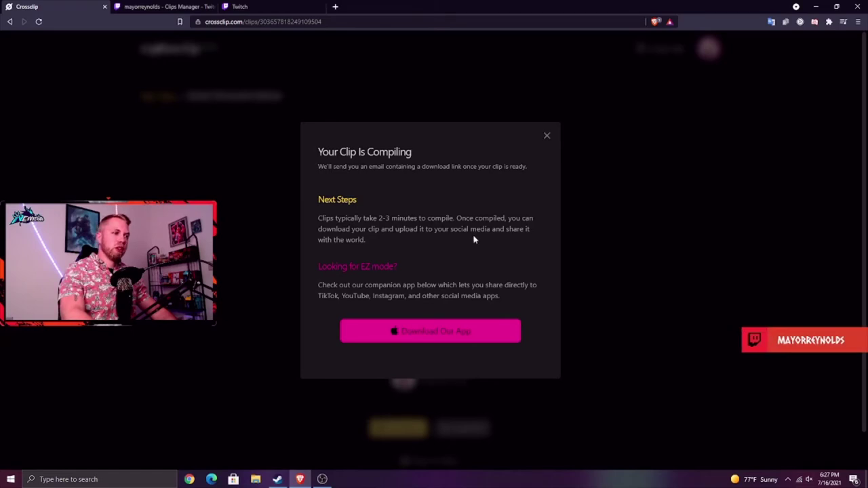
{"action": "scroll", "coordinate": [473, 241], "scroll_direction": "down", "scroll_amount": 1}
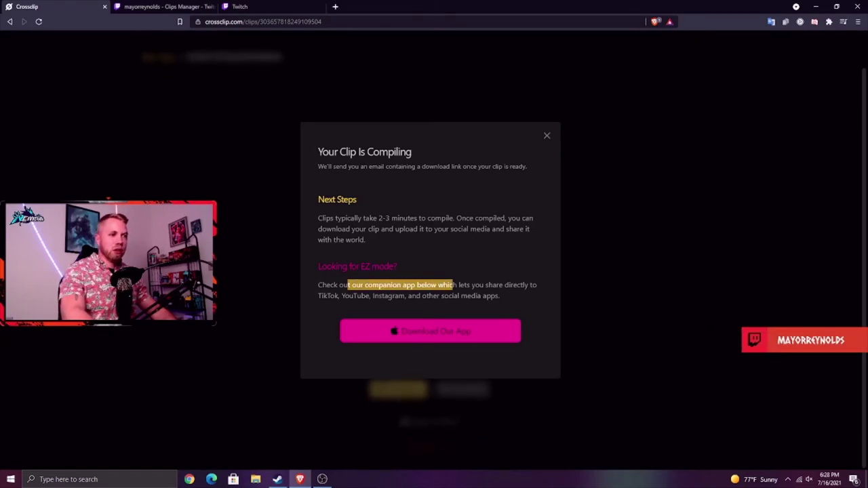
{"action": "left_click_drag", "start_coordinate": [465, 286], "coordinate": [507, 296]}
{"action": "double_click", "coordinate": [490, 296]}
{"action": "left_click", "coordinate": [502, 296]}
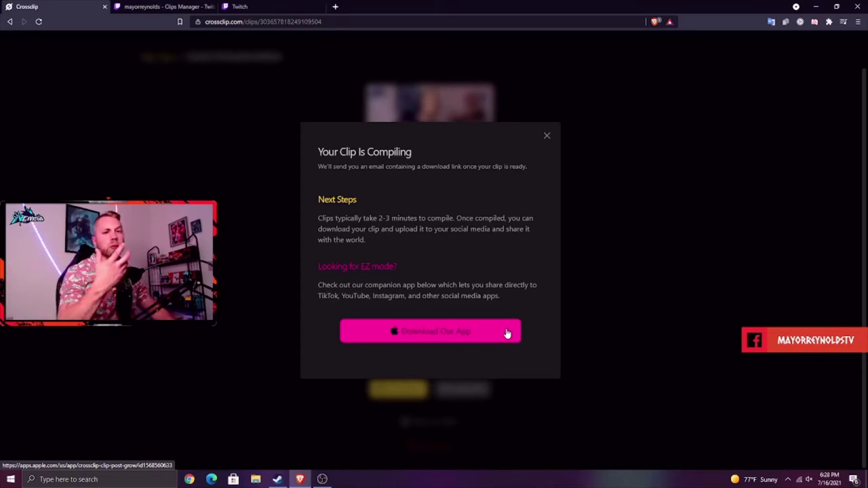
{"action": "left_click", "coordinate": [547, 138]}
Step: Open gmail.com in a new tab and switch to the other signed-in account
{"action": "left_click", "coordinate": [282, 6]}
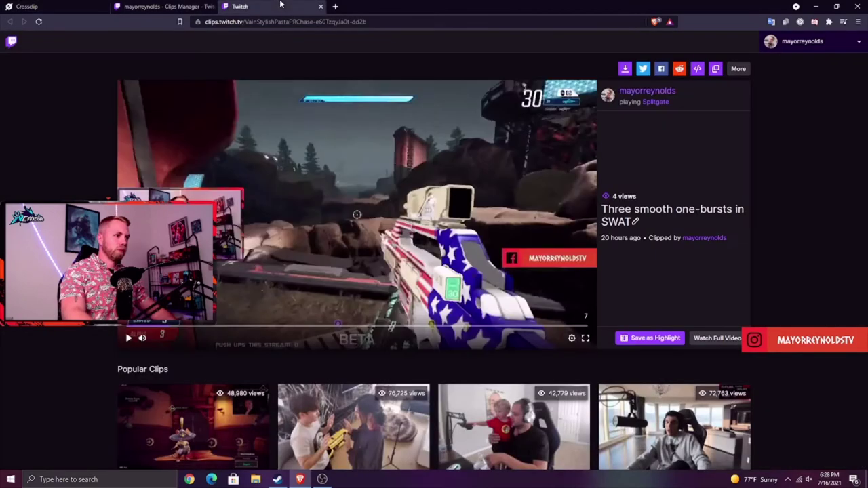
{"action": "left_click", "coordinate": [335, 6]}
{"action": "type", "text": "gmail.com"}
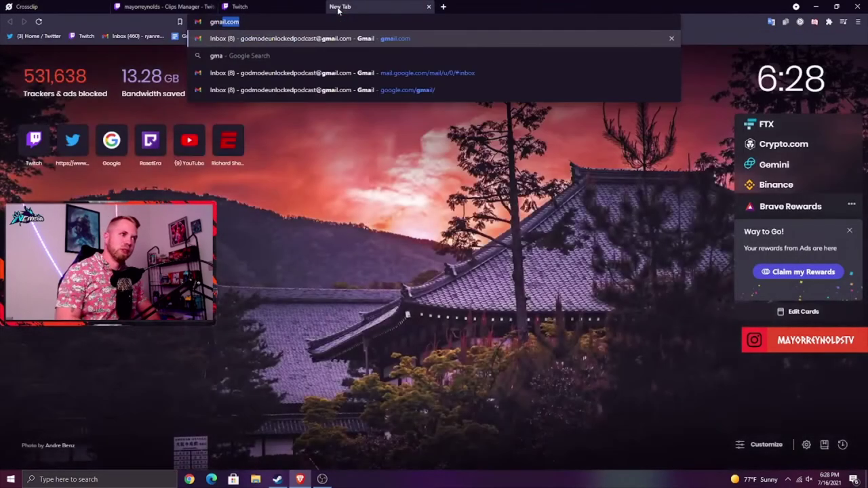
{"action": "key", "text": "Return"}
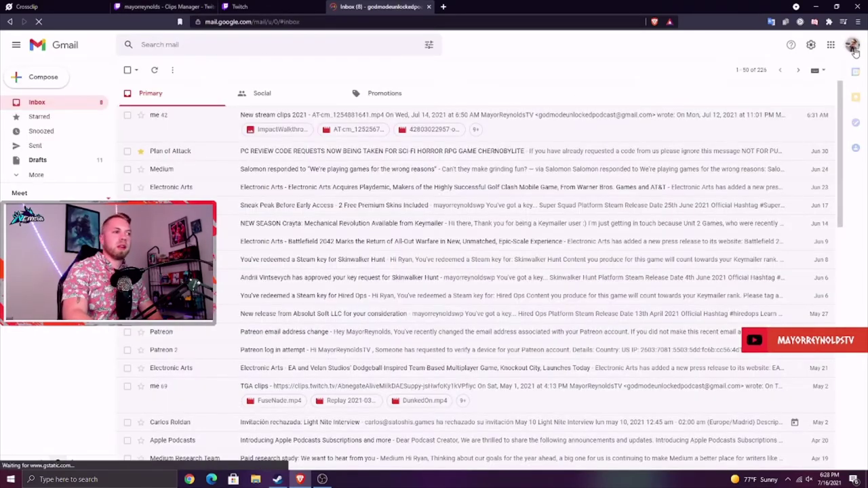
{"action": "left_click", "coordinate": [853, 46]}
{"action": "left_click", "coordinate": [775, 174]}
{"action": "left_click", "coordinate": [427, 6]}
{"action": "left_click", "coordinate": [429, 6]}
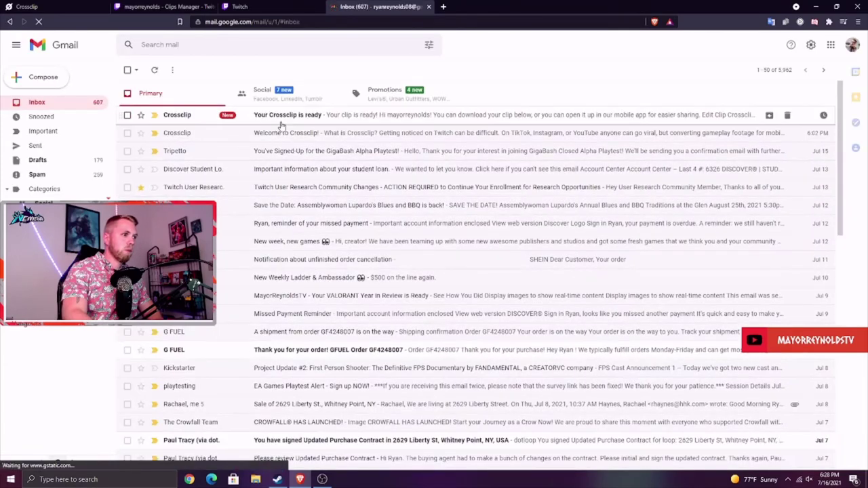
Step: Open the 'Your Crossclip is ready' email and scroll down to its download link
{"action": "left_click", "coordinate": [289, 116]}
{"action": "scroll", "coordinate": [638, 292], "scroll_direction": "down", "scroll_amount": 2}
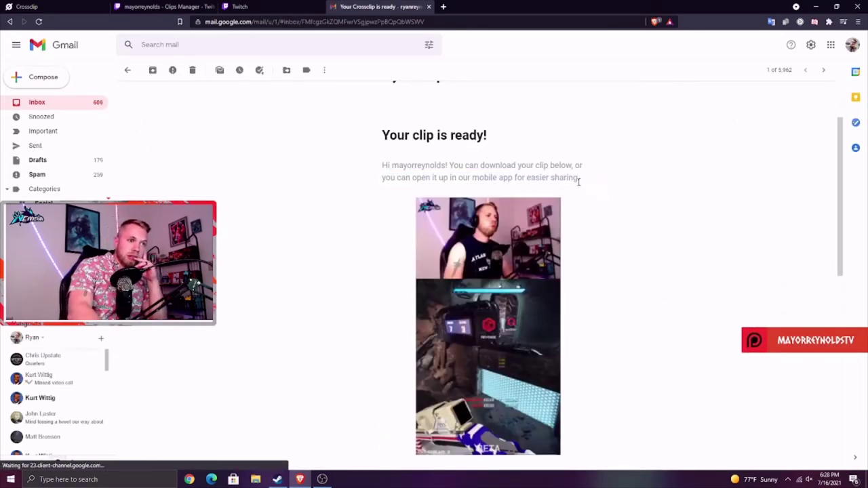
{"action": "scroll", "coordinate": [526, 195], "scroll_direction": "down", "scroll_amount": 3}
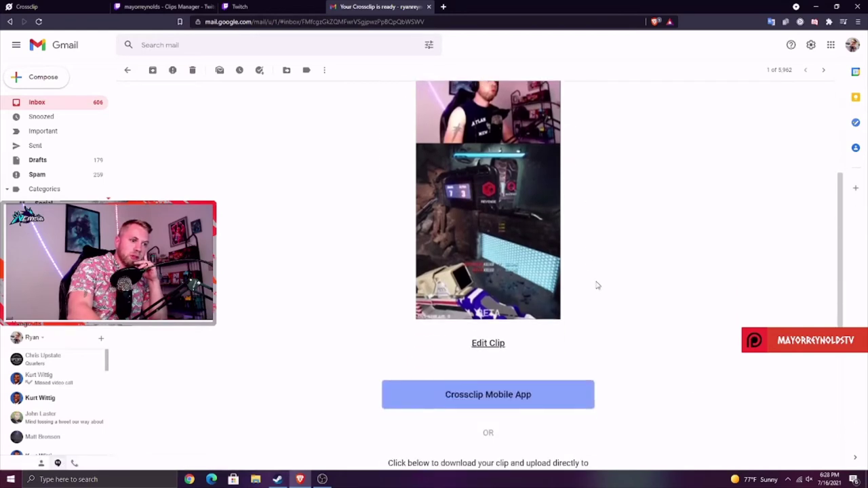
{"action": "scroll", "coordinate": [503, 342], "scroll_direction": "down", "scroll_amount": 3}
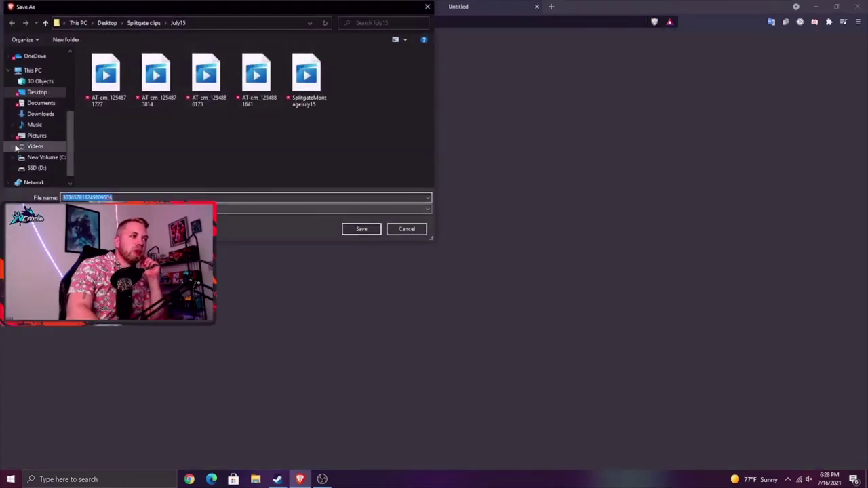
Step: Save the clip to the Desktop as SplitgateTriple and open it from the download bar
{"action": "left_click", "coordinate": [34, 92]}
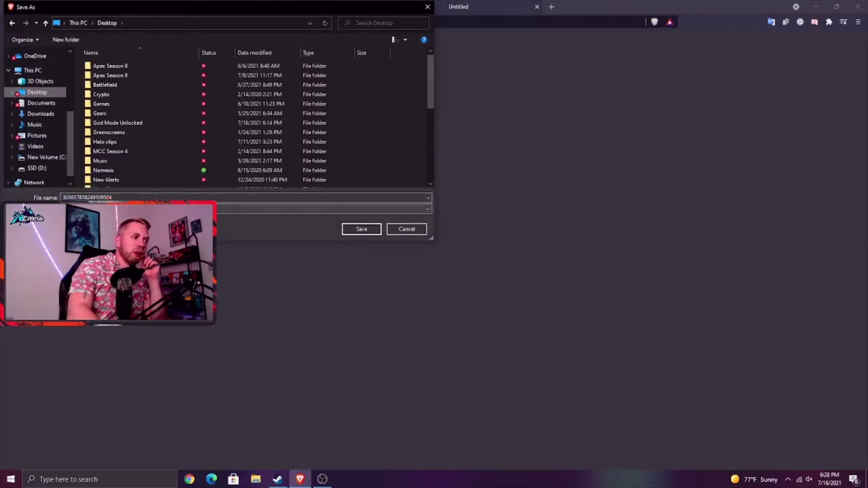
{"action": "left_click", "coordinate": [244, 197]}
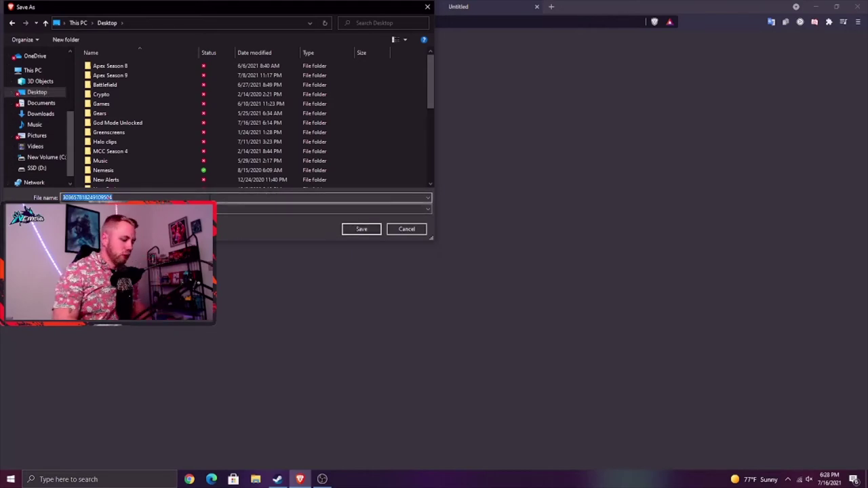
{"action": "type", "text": "SplitgateTriple"}
{"action": "key", "text": "Return"}
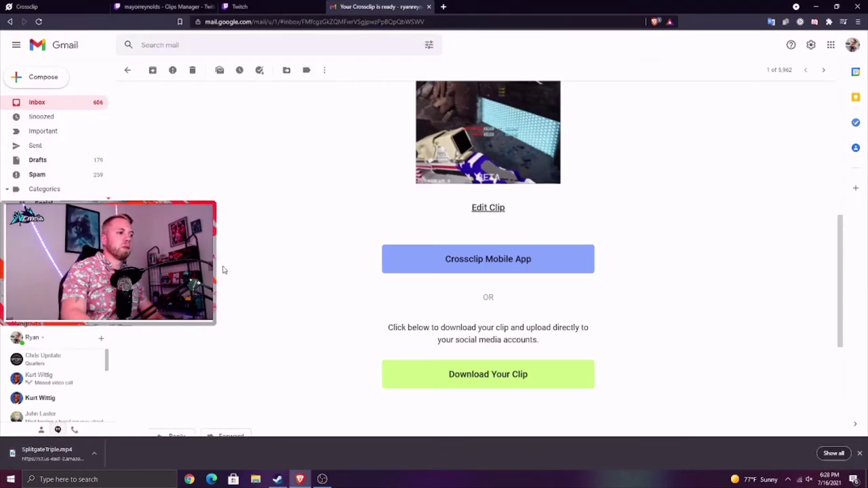
{"action": "left_click", "coordinate": [99, 456]}
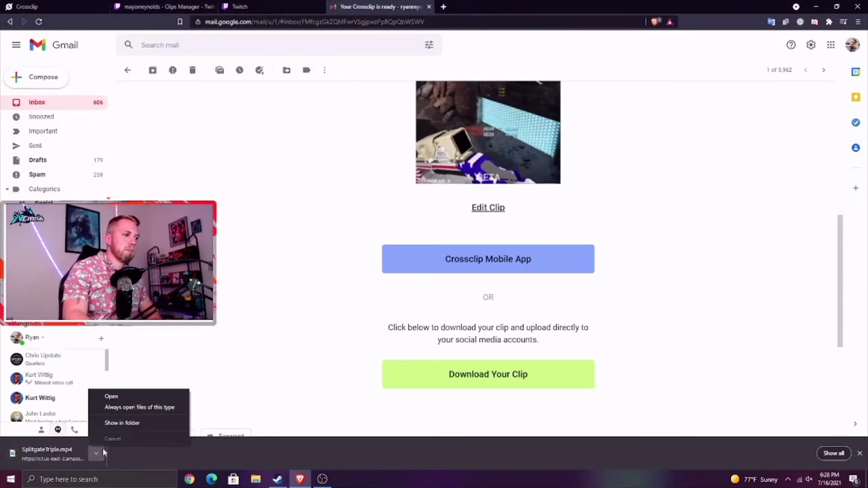
{"action": "left_click", "coordinate": [137, 400]}
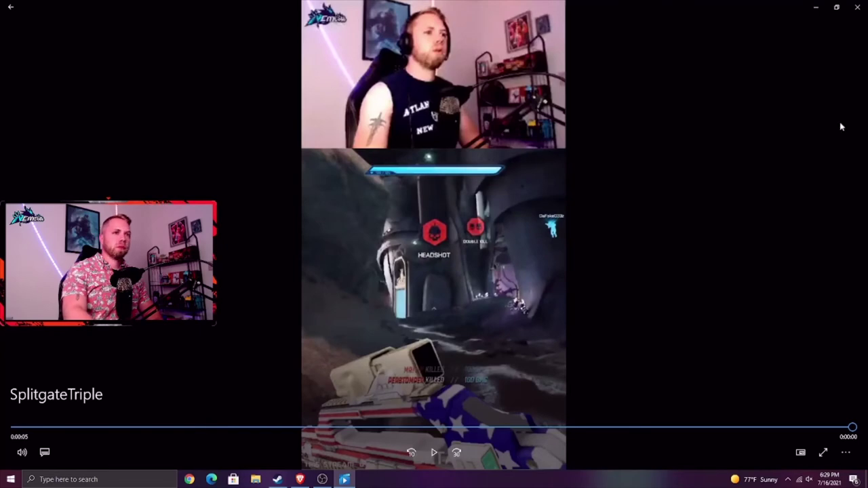
Step: Close the Movies & TV player after watching the SplitgateTriple clip
{"action": "left_click", "coordinate": [858, 7]}
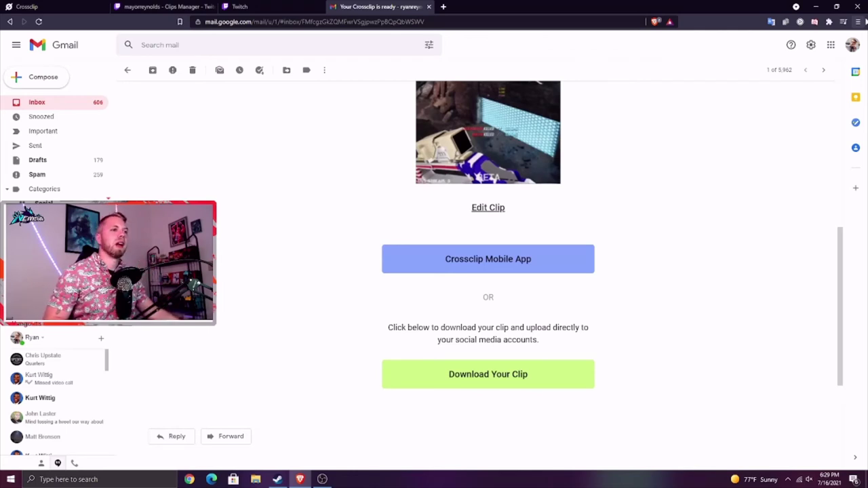
{"action": "scroll", "coordinate": [669, 403], "scroll_direction": "up", "scroll_amount": 3}
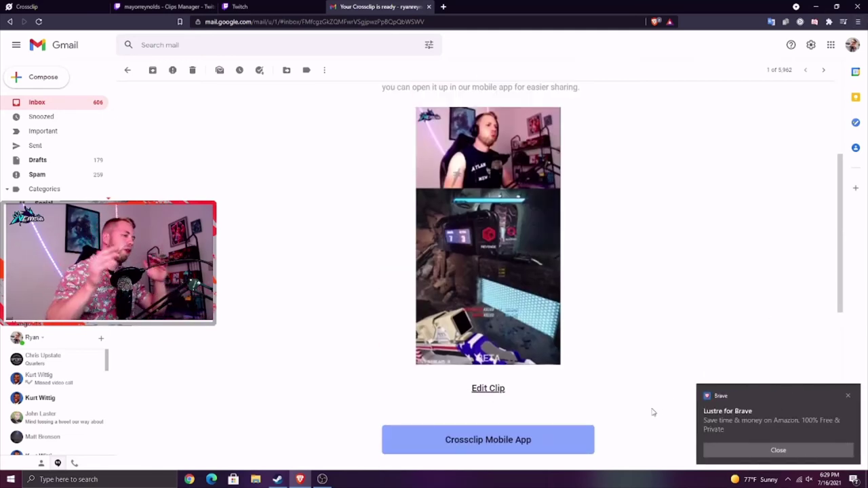
{"action": "left_click", "coordinate": [847, 395]}
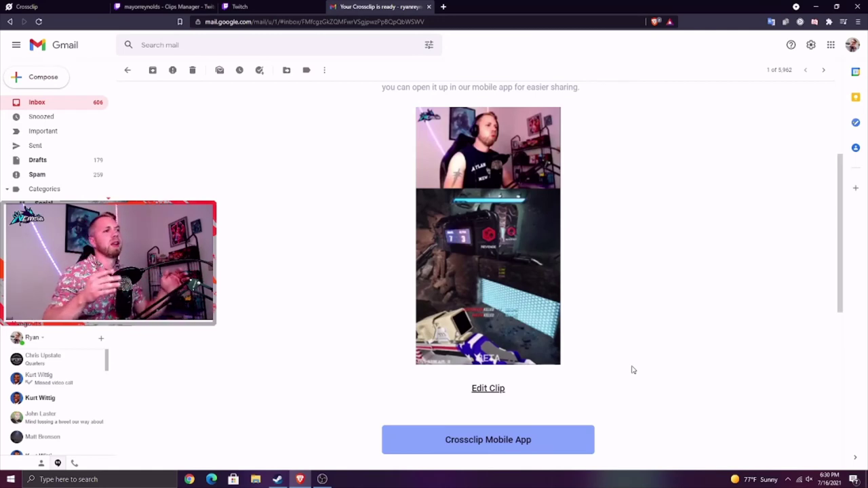
Step: Switch to the Crossclip tab showing the finished vertical clip under My Clips
{"action": "left_click", "coordinate": [51, 6]}
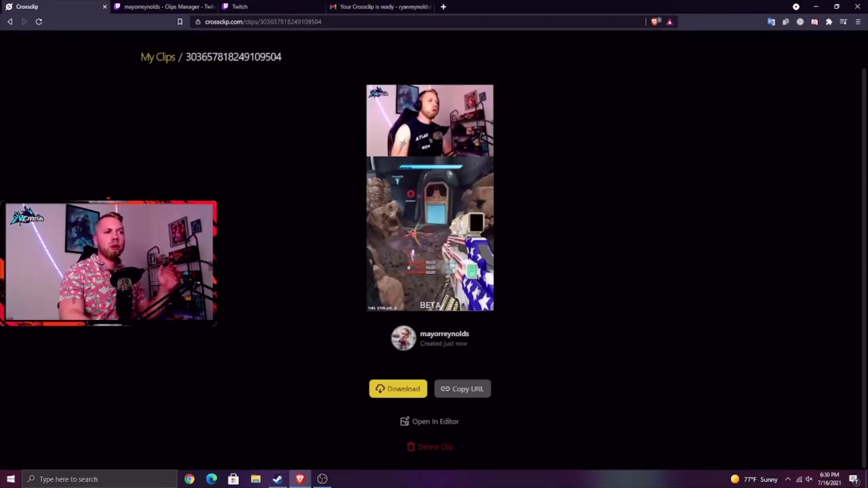